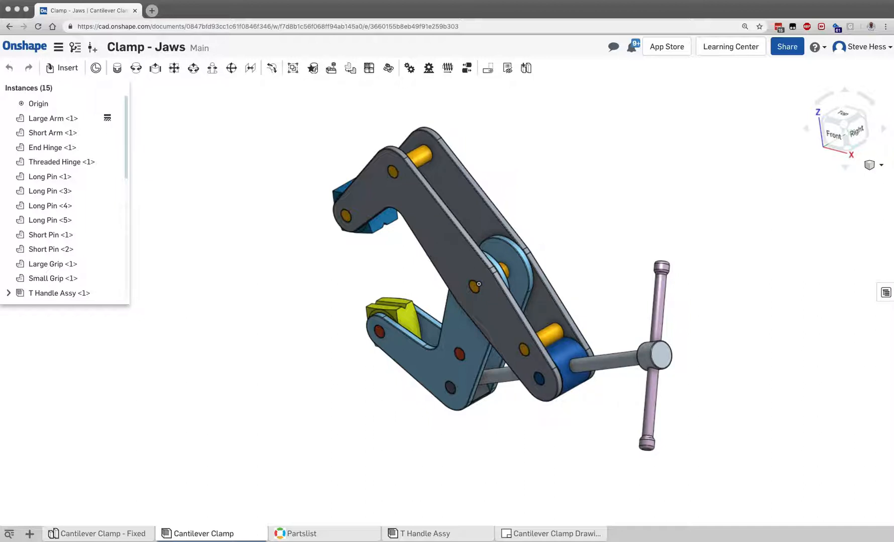
# Review the Cantilever Clamp drawing, assembly and fixed part studio, and the available options for adding document elements
pyautogui.click(550, 538)
pyautogui.click(550, 537)
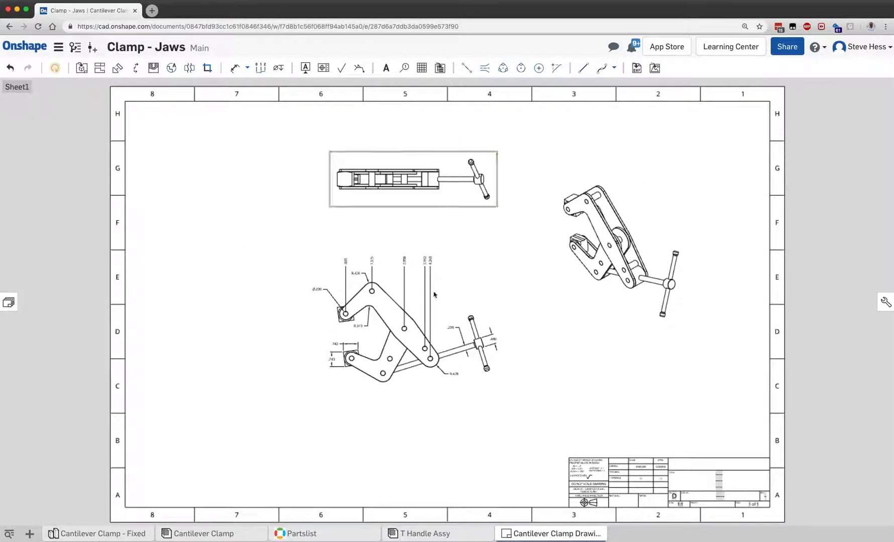
pyautogui.click(229, 534)
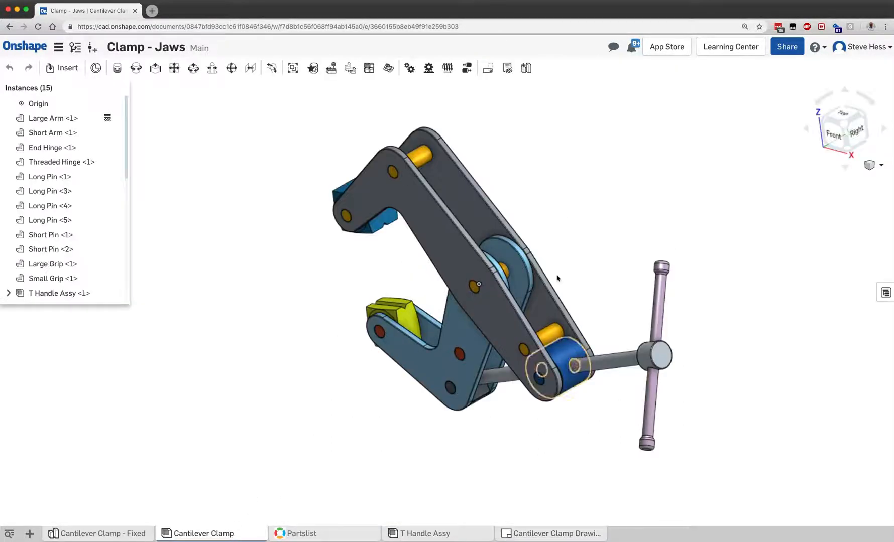
pyautogui.click(84, 534)
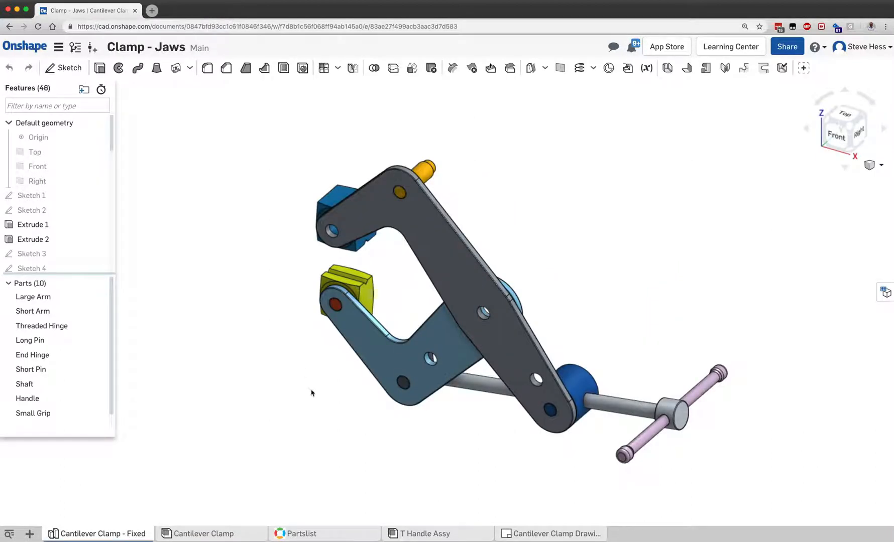
pyautogui.moveTo(587, 277); pyautogui.dragTo(478, 261, button='right')
pyautogui.click(201, 534)
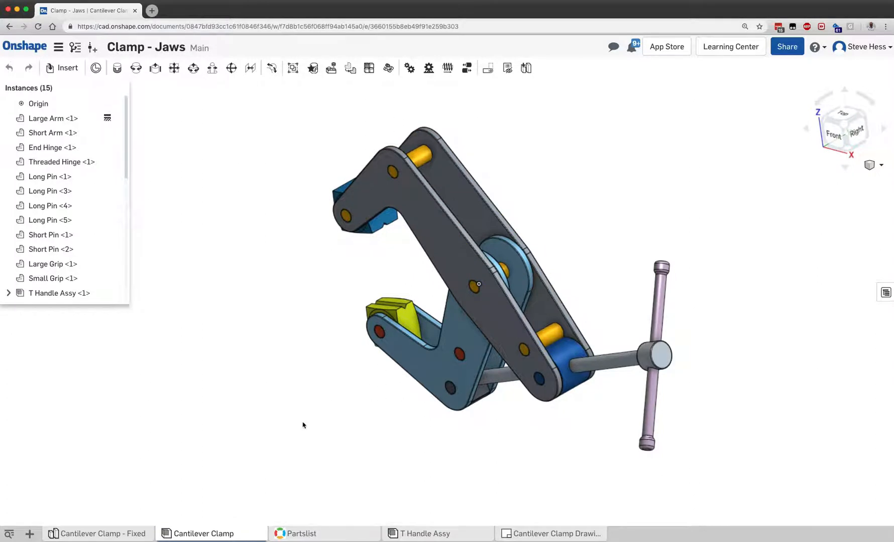
pyautogui.click(30, 534)
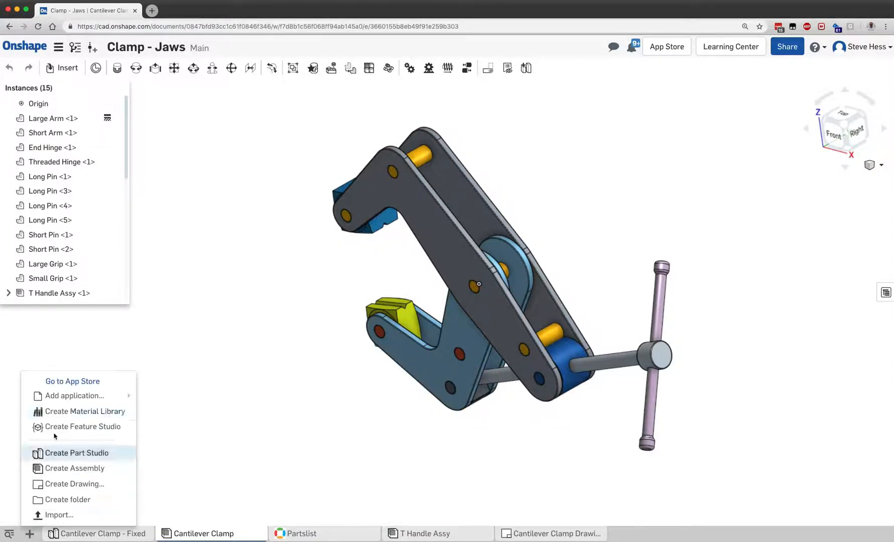
pyautogui.moveTo(59, 399)
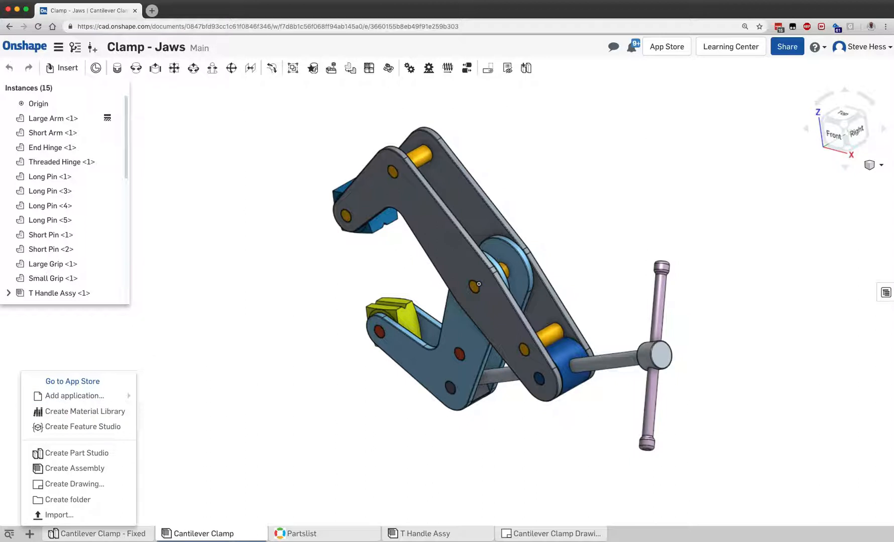
# Add the public Balloon Item property to the Partslist BOM, immediately before the Name column
pyautogui.click(307, 536)
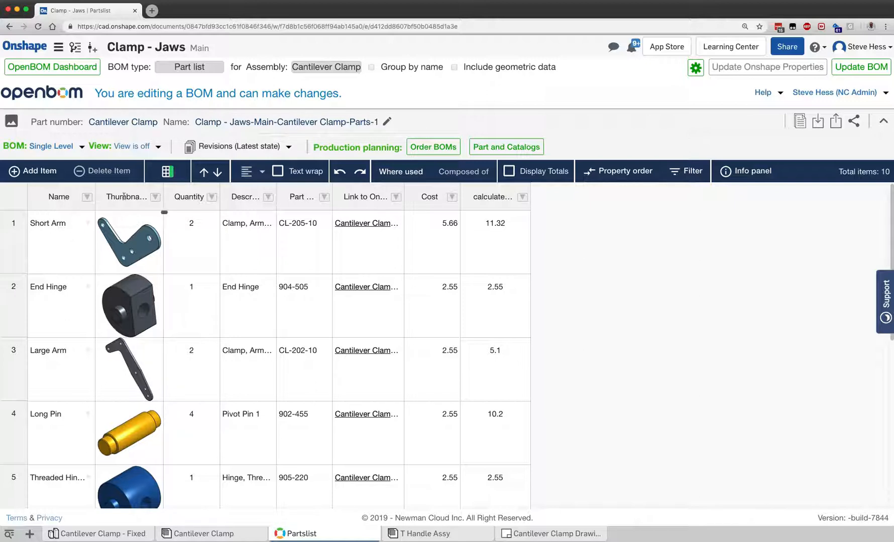
pyautogui.click(87, 198)
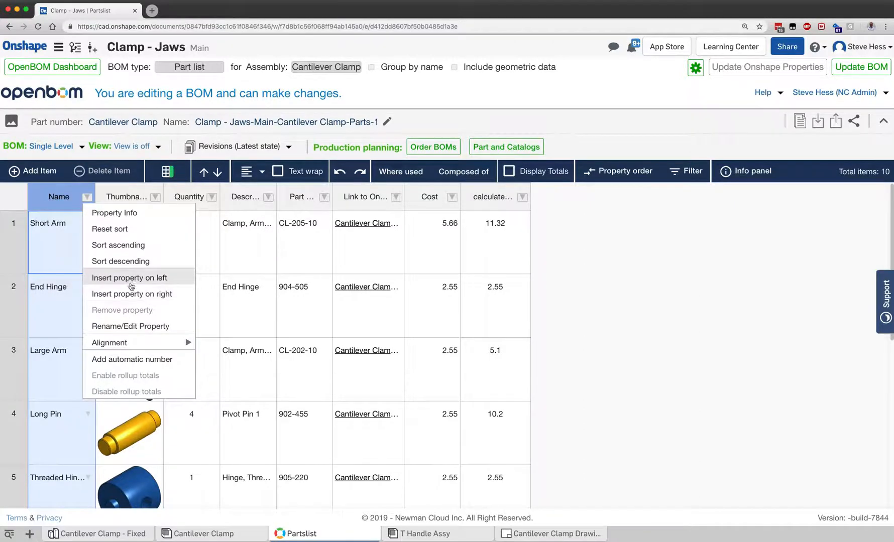
pyautogui.click(130, 280)
pyautogui.click(360, 296)
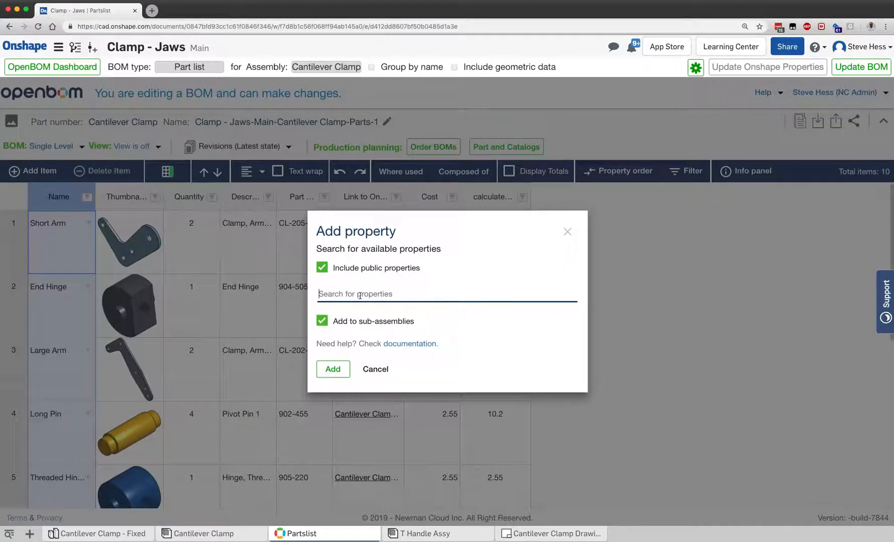
pyautogui.write('Balloo')
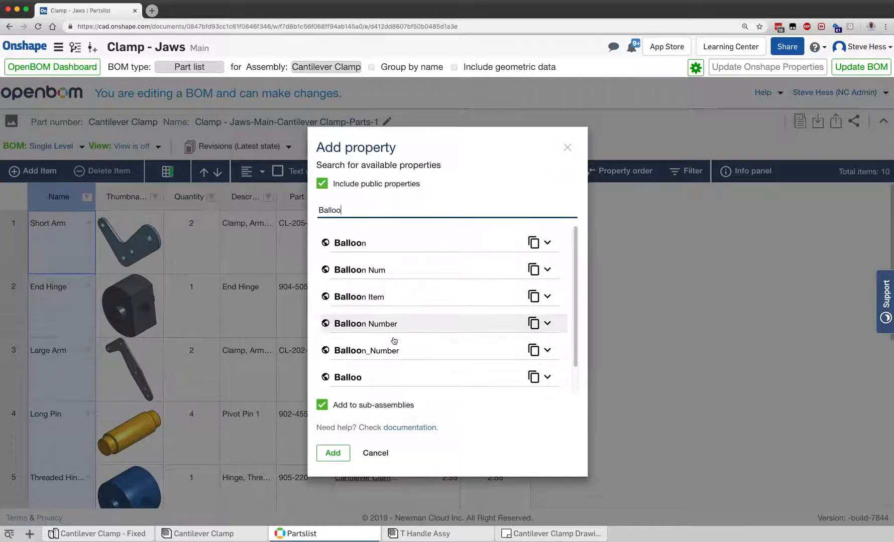
pyautogui.click(382, 299)
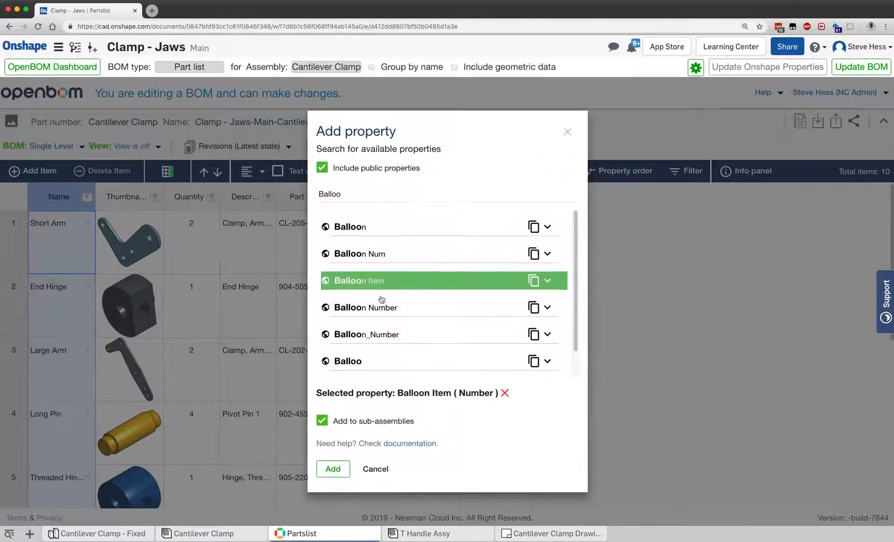
pyautogui.click(333, 468)
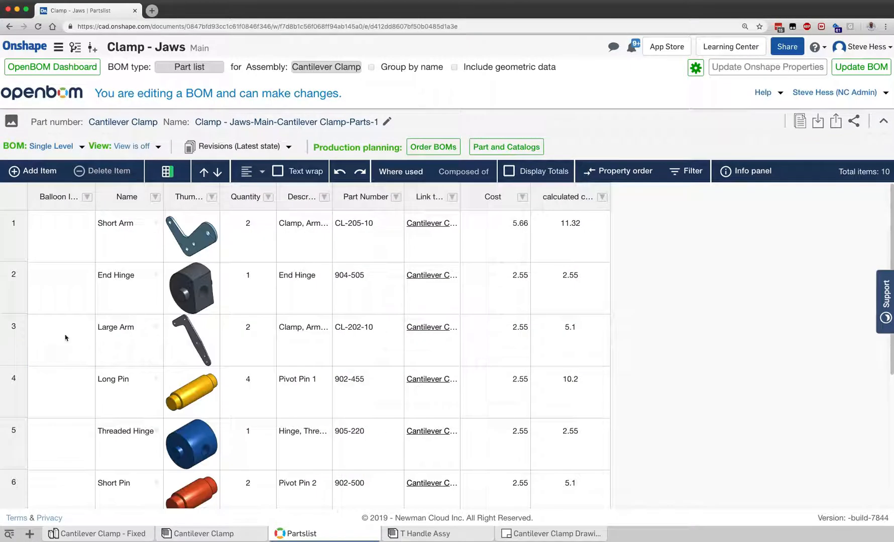
# Number the Balloon Item column automatically starting from 1 and check all rows
pyautogui.click(60, 241)
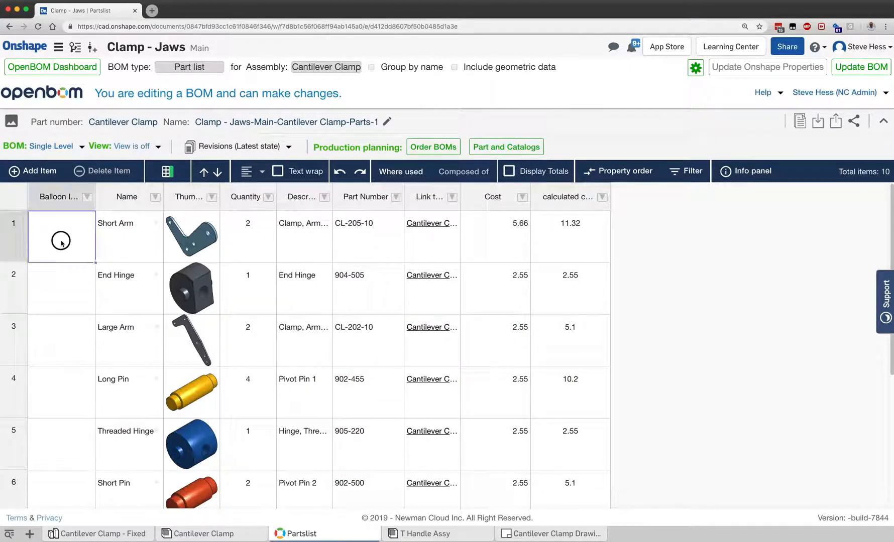
pyautogui.click(87, 197)
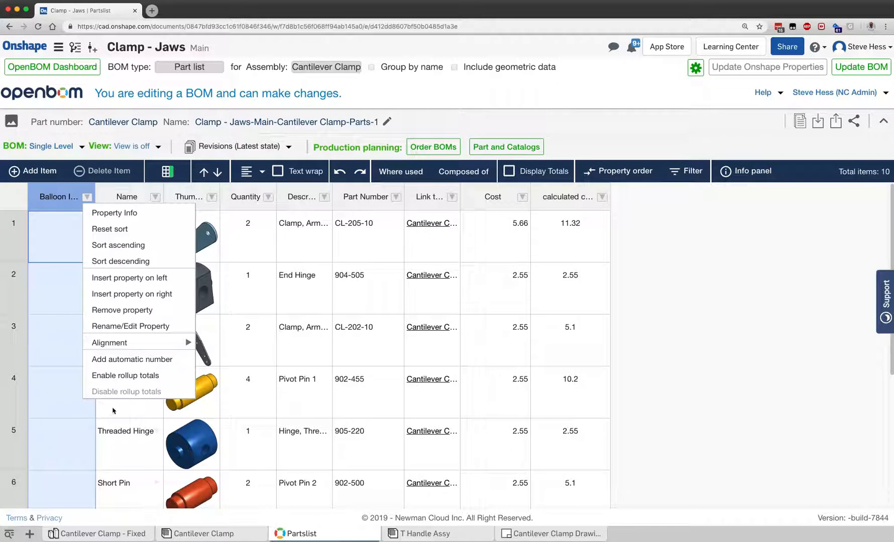
pyautogui.click(125, 359)
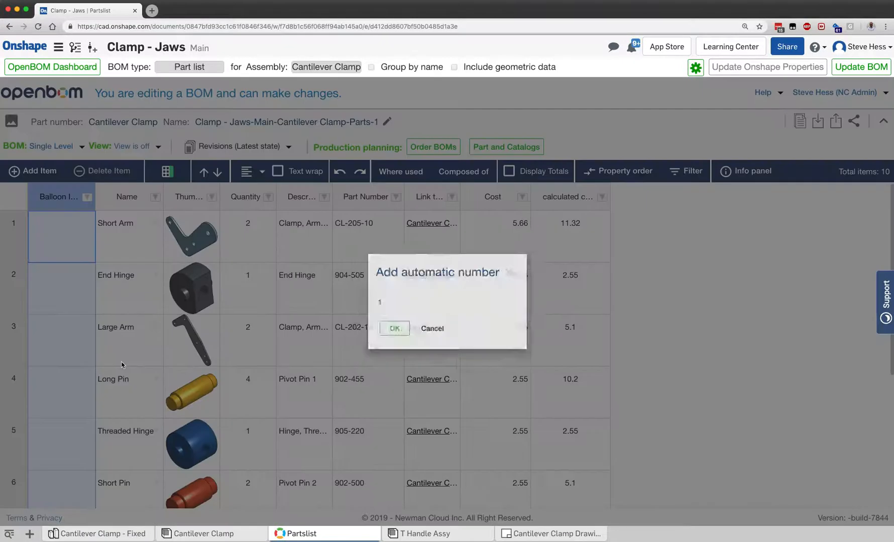
pyautogui.click(388, 332)
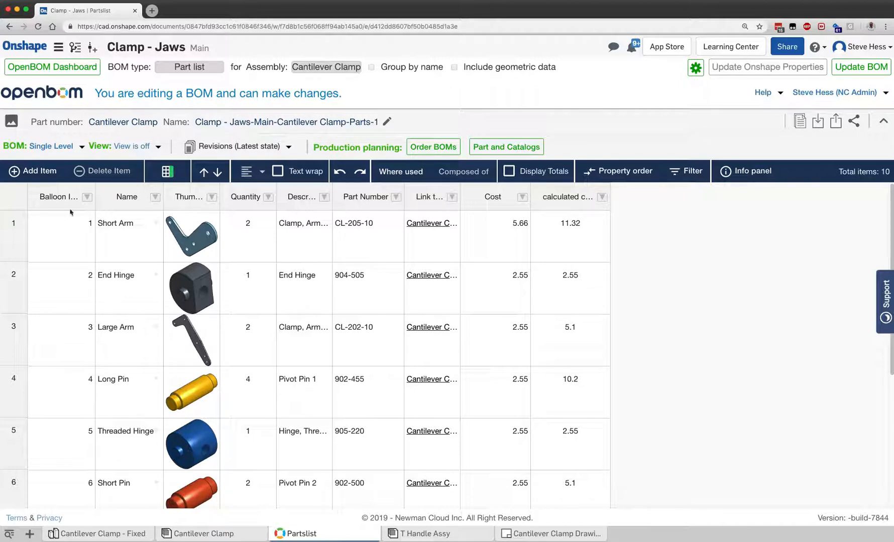
pyautogui.scroll(-5, 83, 460)
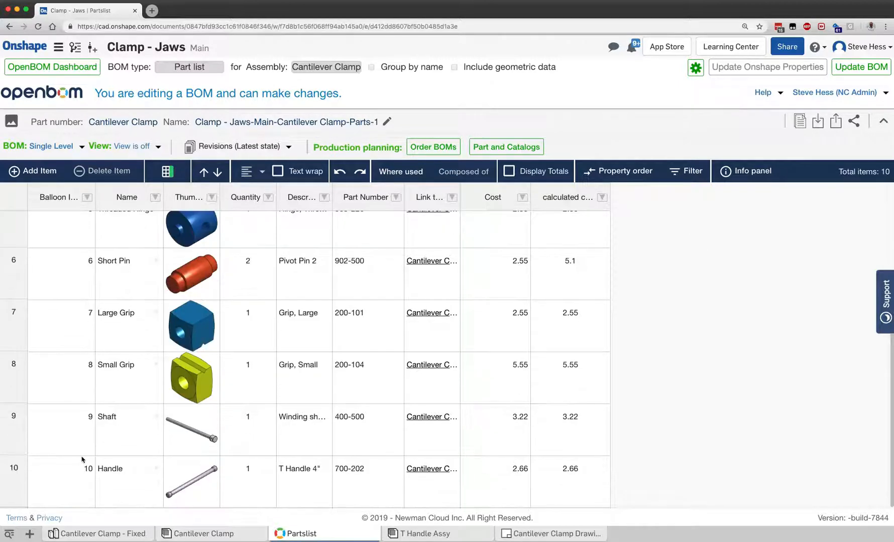
pyautogui.scroll(5, 110, 377)
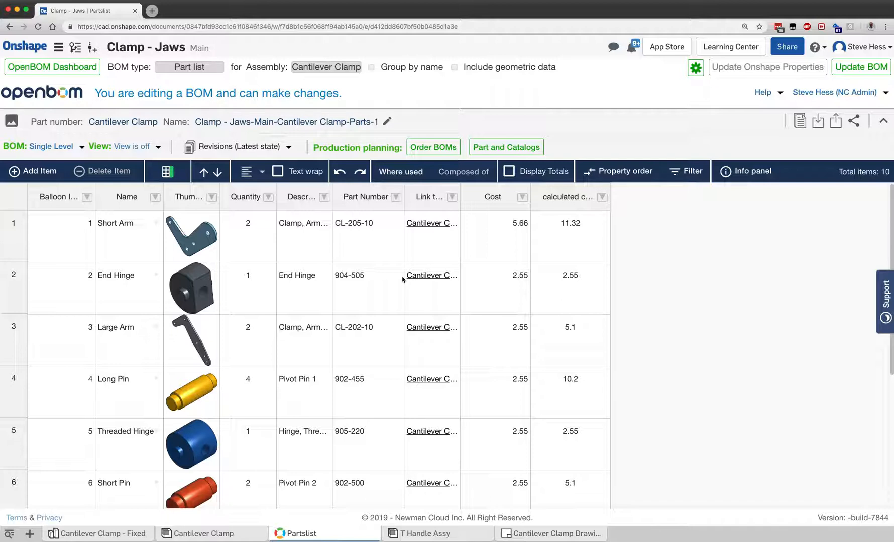
# Include Balloon Item, Cost and calculated cost among the drawing BOM properties and save the settings
pyautogui.click(696, 67)
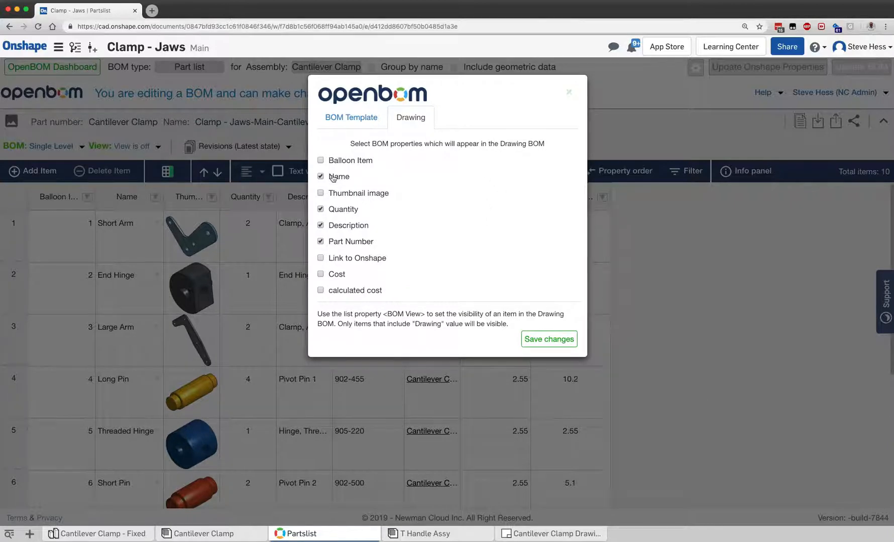
pyautogui.click(321, 160)
pyautogui.click(322, 276)
pyautogui.click(322, 291)
pyautogui.click(548, 342)
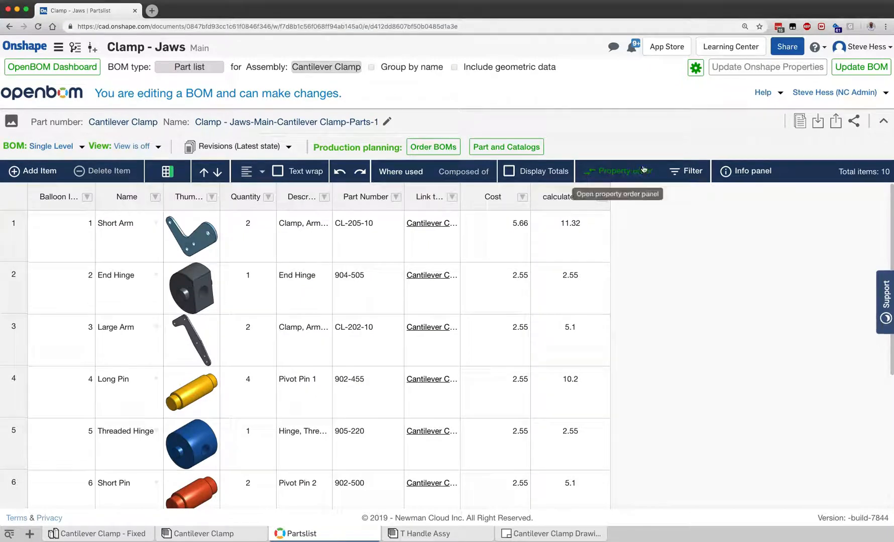
pyautogui.click(748, 68)
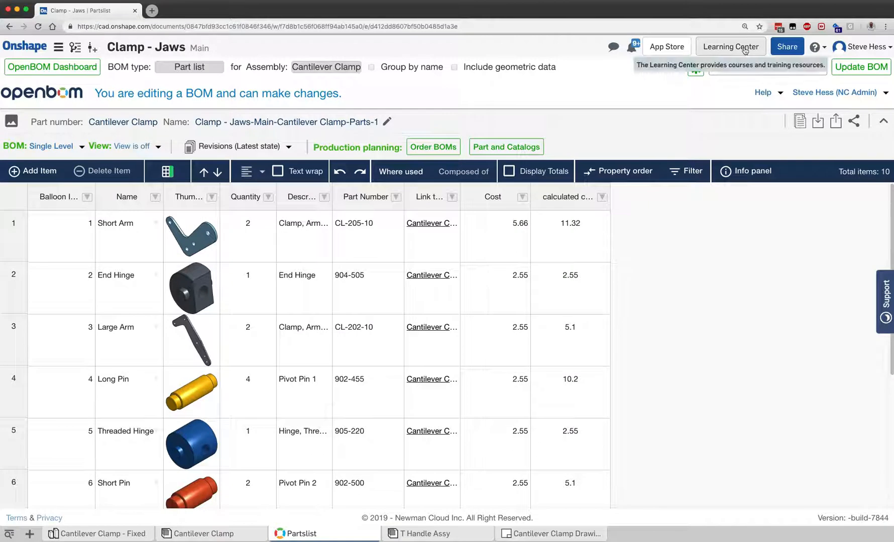
# Insert the Partslist app's BOM table in the upper-left corner of the Cantilever Clamp drawing sheet and inspect it
pyautogui.click(529, 535)
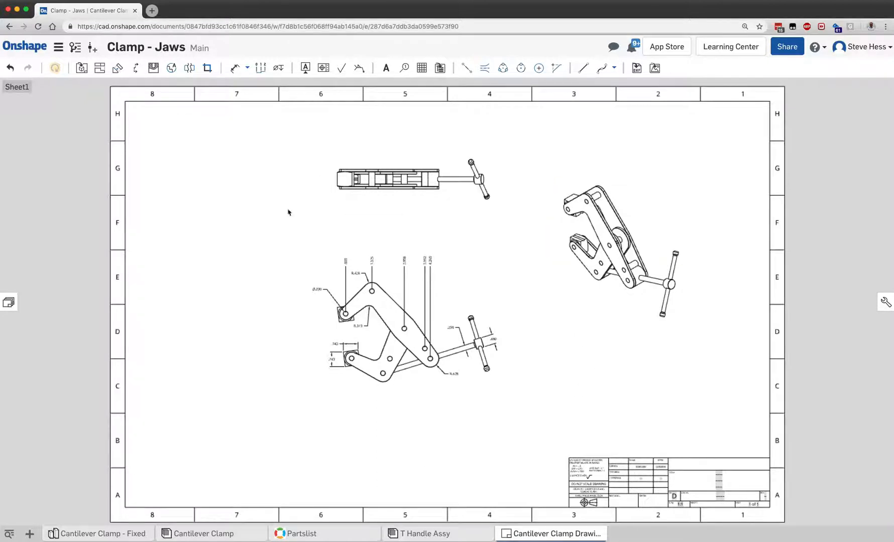
pyautogui.click(440, 67)
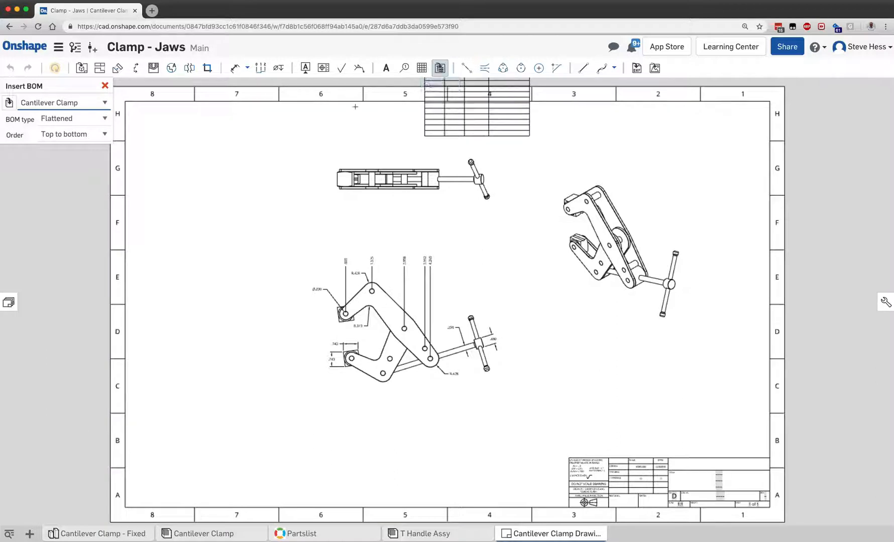
pyautogui.click(4, 102)
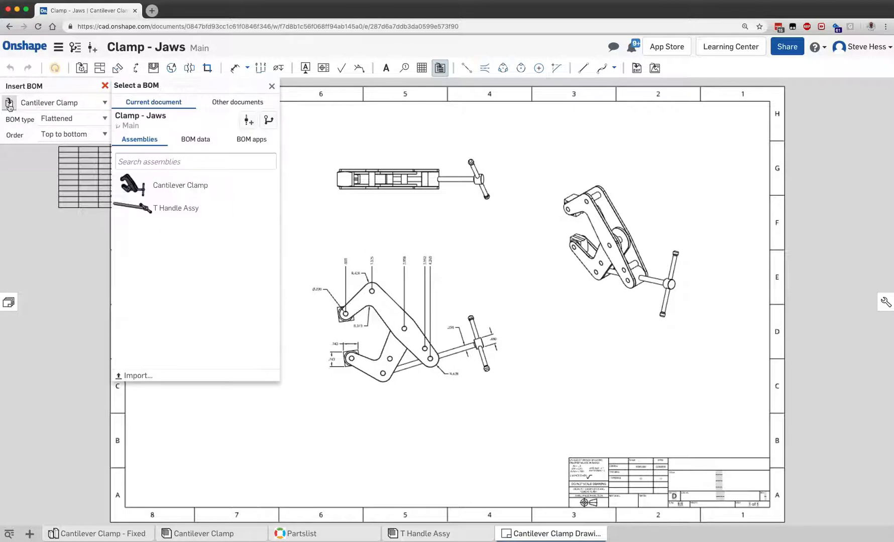
pyautogui.click(246, 143)
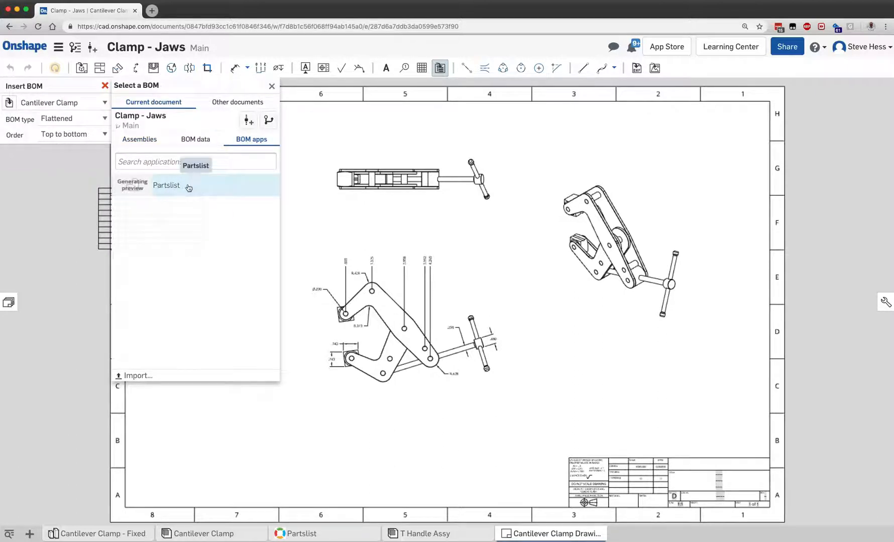
pyautogui.click(164, 187)
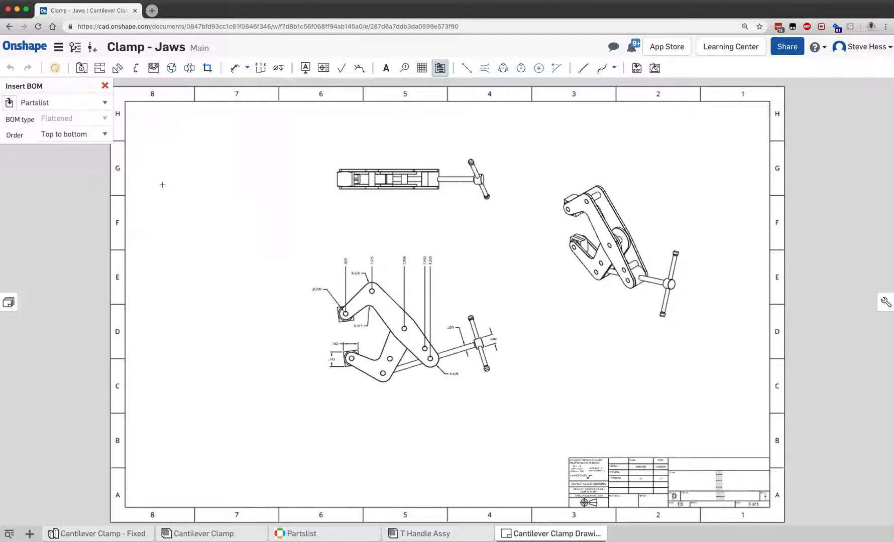
pyautogui.click(135, 130)
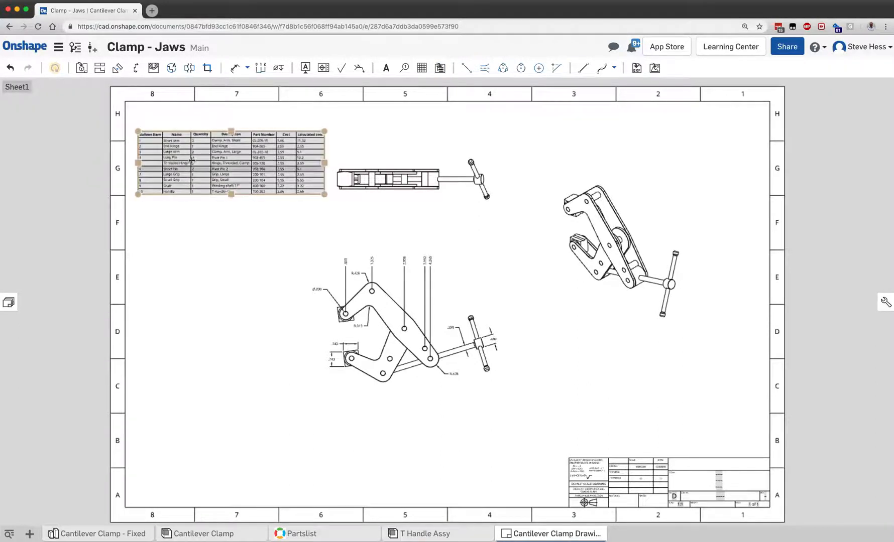
pyautogui.scroll(5, 200, 156)
pyautogui.scroll(1, 200, 154)
pyautogui.scroll(-3, 200, 153)
pyautogui.click(263, 341)
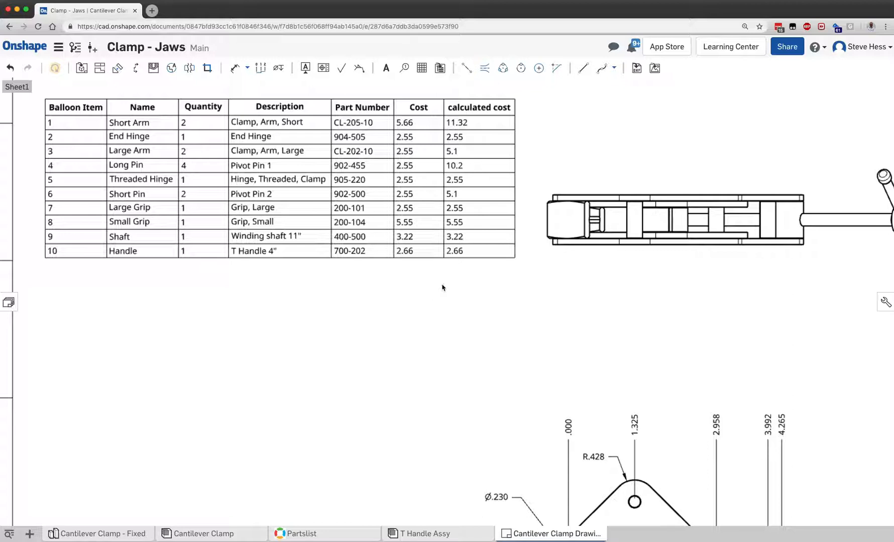
pyautogui.press('f')
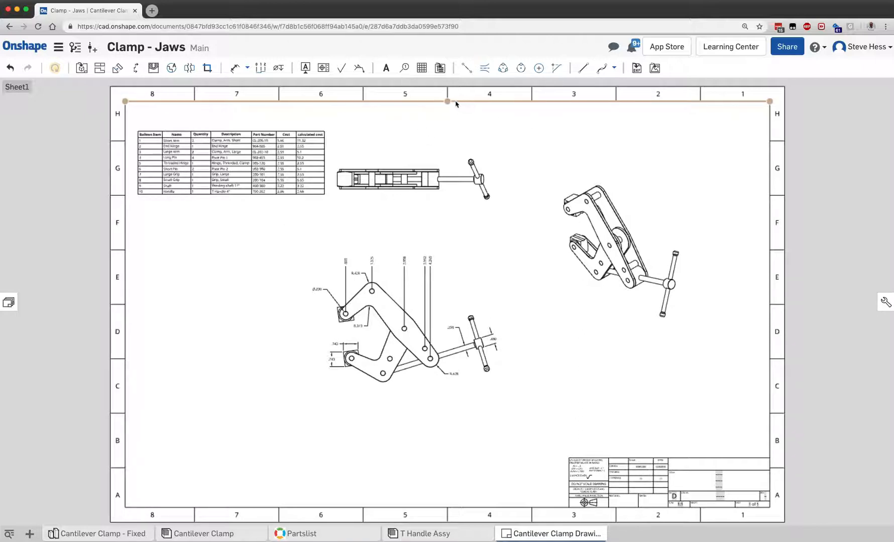
# Set up a circle callout that uses the table's Balloon Item property instead of Item No., sized to Tight Fit
pyautogui.click(404, 73)
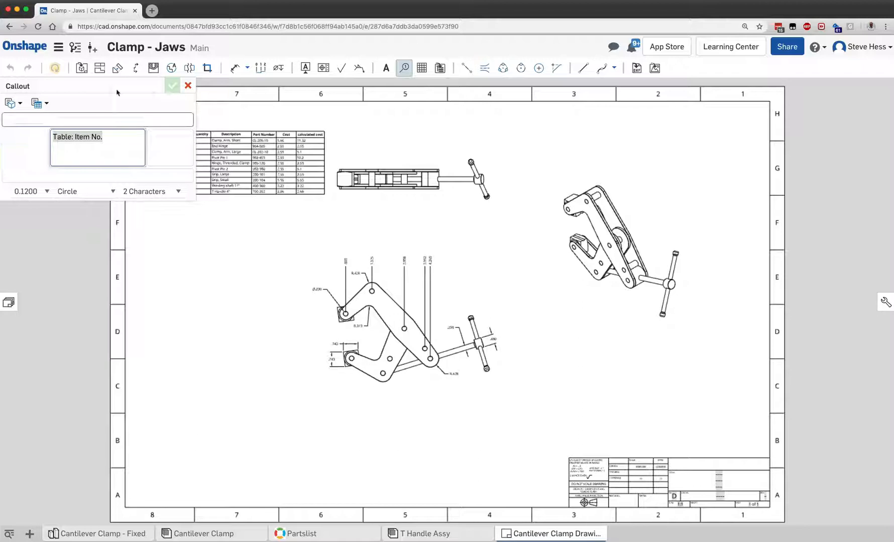
pyautogui.click(120, 138)
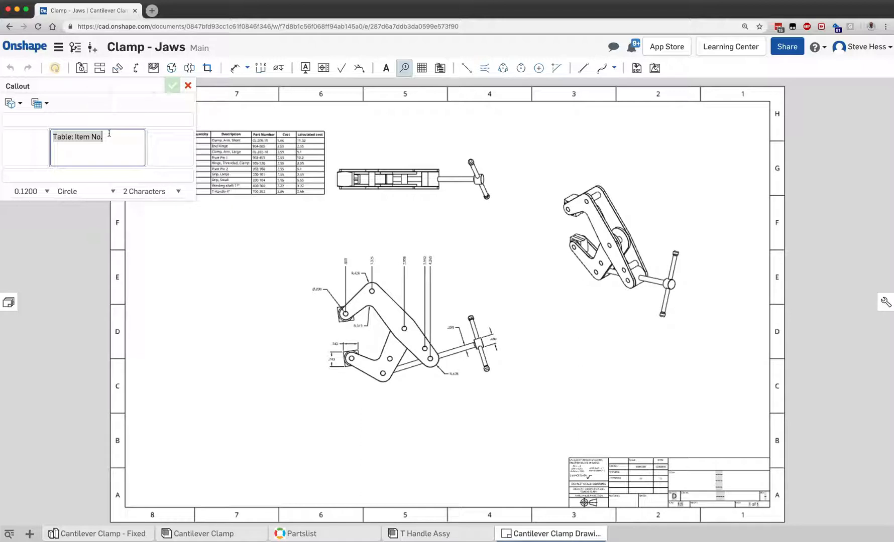
pyautogui.press('BackSpace')
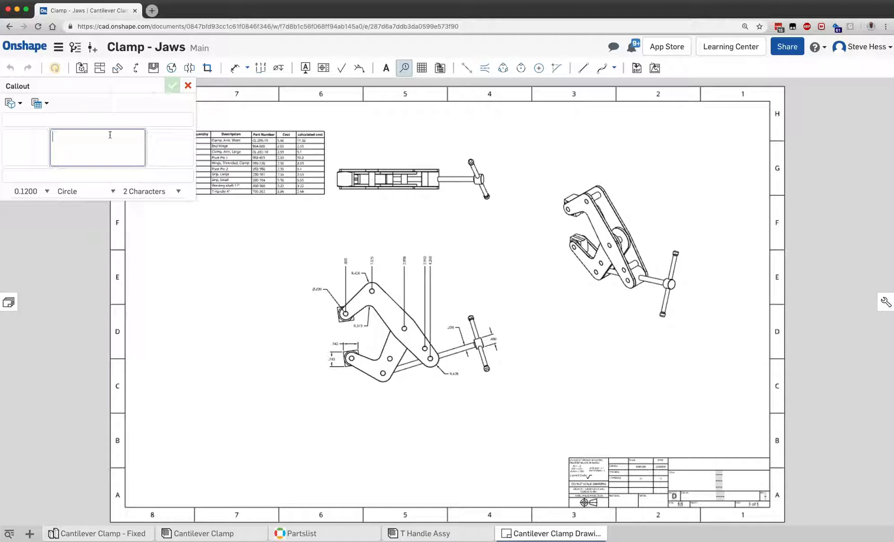
pyautogui.click(47, 103)
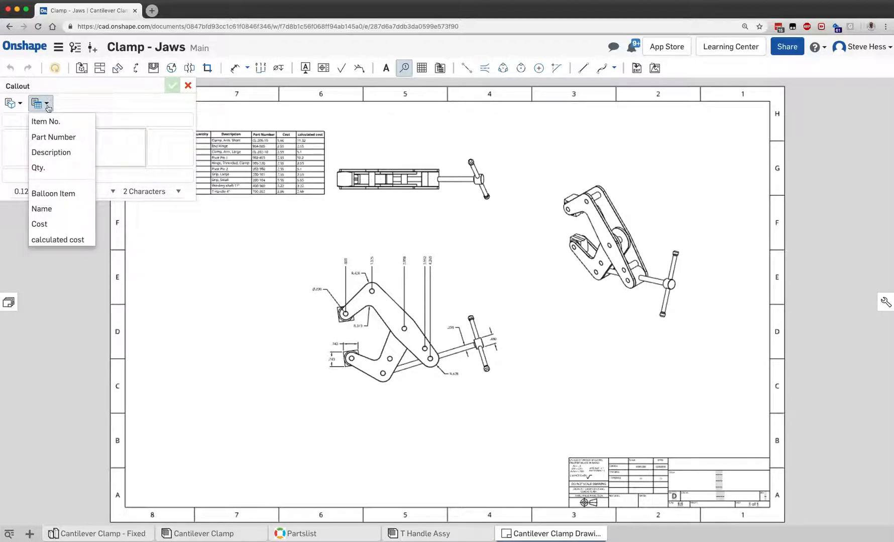
pyautogui.click(70, 194)
pyautogui.click(159, 193)
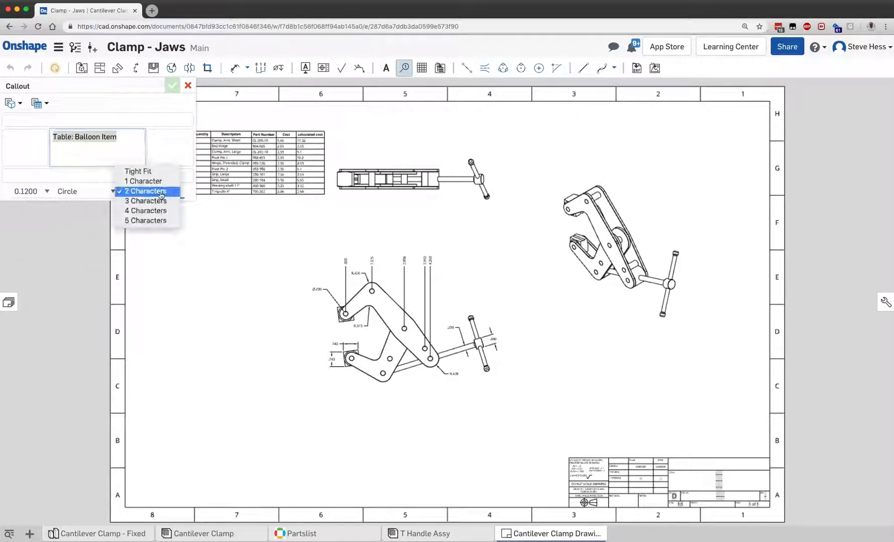
pyautogui.click(159, 172)
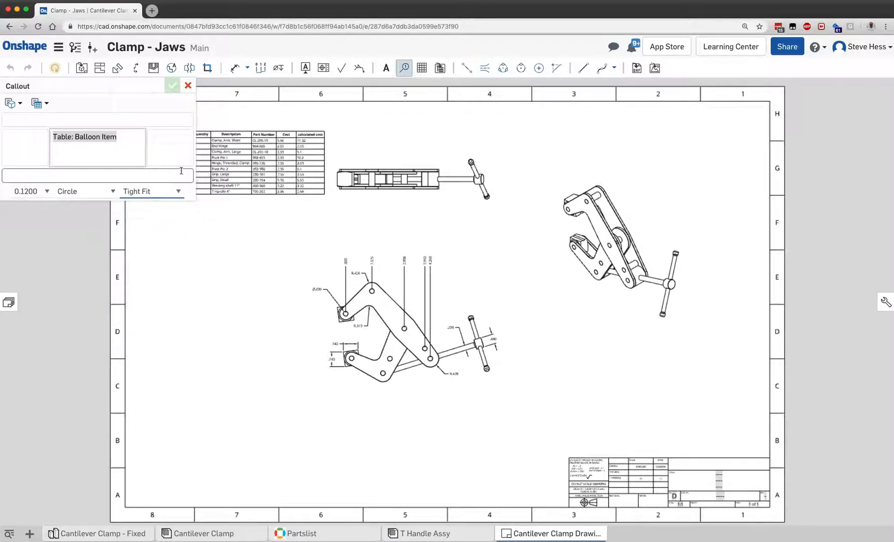
# Place Balloon Item callouts on the short arm, large arm, small grip and large grip in the isometric view
pyautogui.scroll(5, 413, 292)
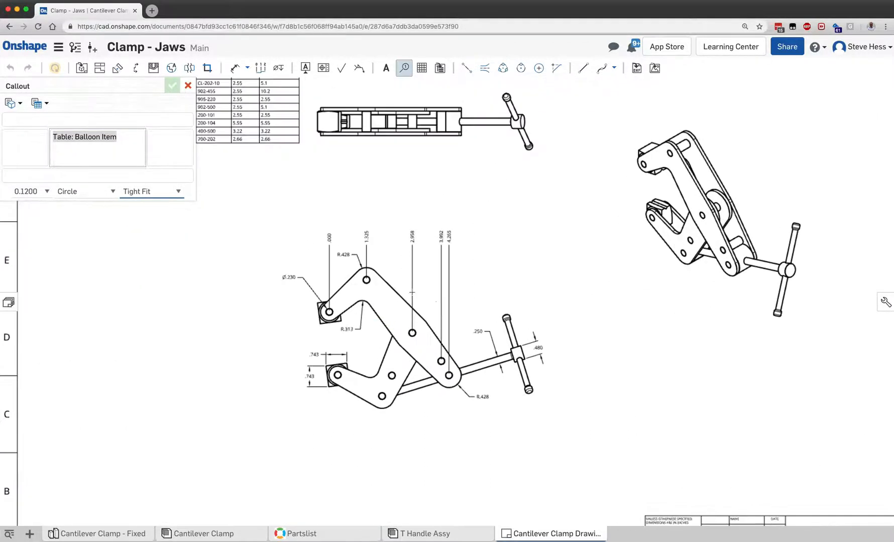
pyautogui.scroll(-2, 538, 266)
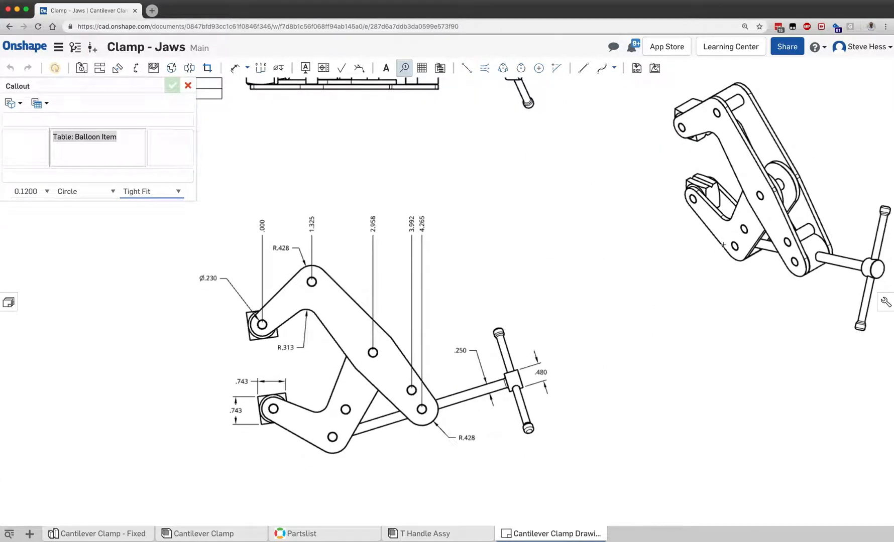
pyautogui.click(721, 244)
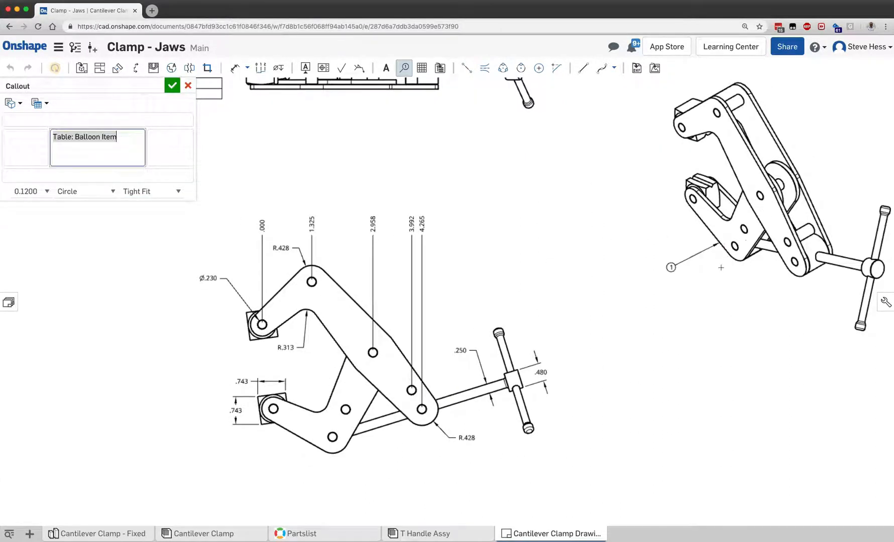
pyautogui.click(729, 161)
pyautogui.click(653, 162)
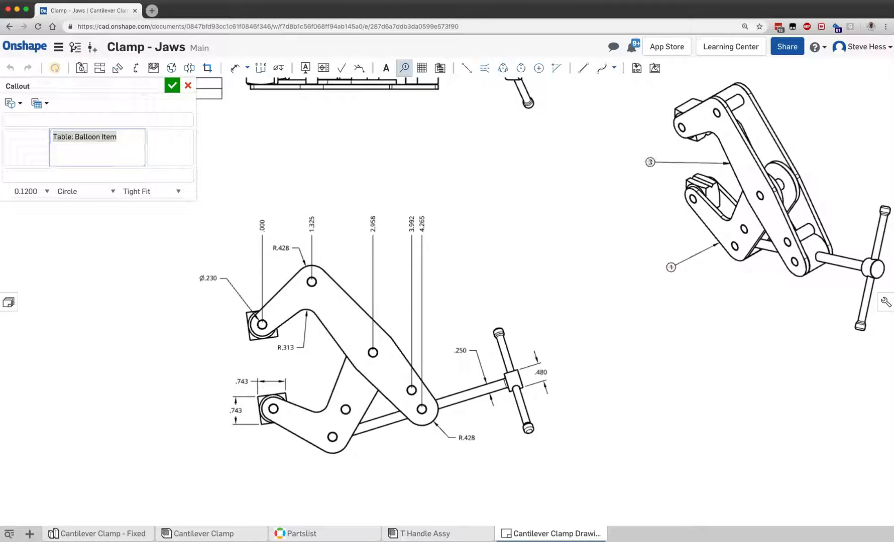
pyautogui.click(691, 178)
pyautogui.click(626, 196)
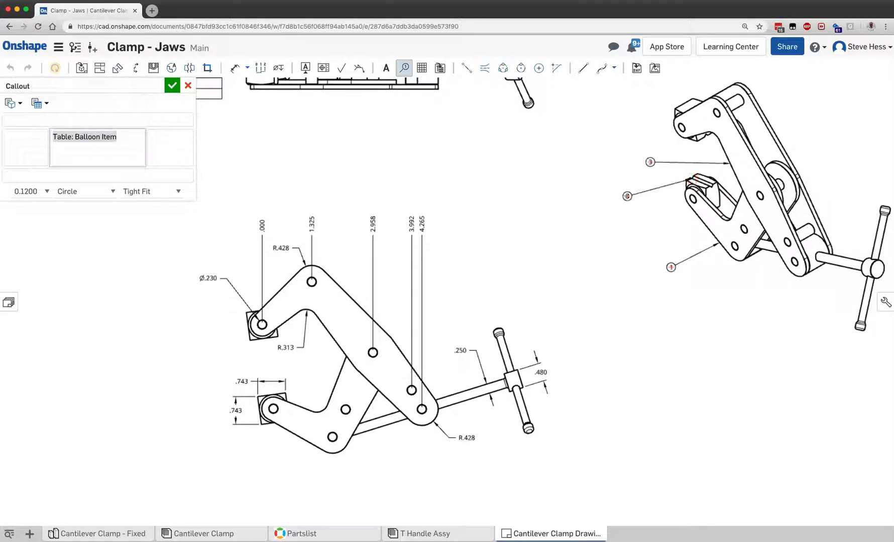
pyautogui.click(692, 101)
pyautogui.click(605, 119)
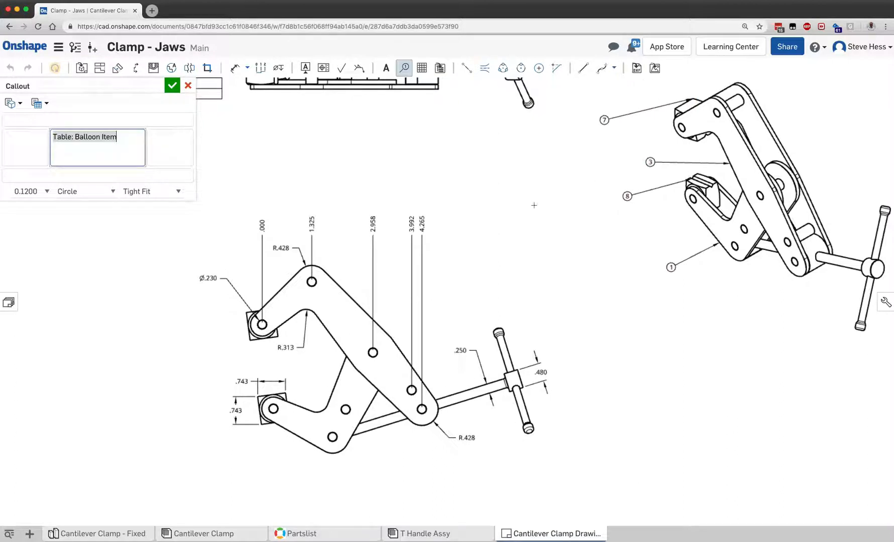
# Add a Balloon Item callout above the T handle's upper end in the front view and finish the callouts
pyautogui.click(497, 331)
pyautogui.click(519, 286)
pyautogui.click(171, 85)
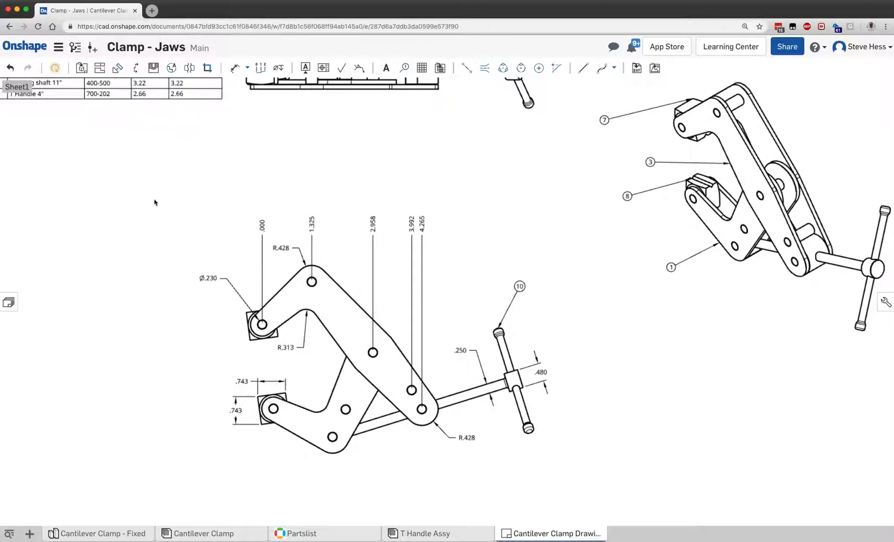
# Compare the placed callouts with the BOM table's balloon items and review its cost columns
pyautogui.scroll(1, 152, 203)
pyautogui.press('f')
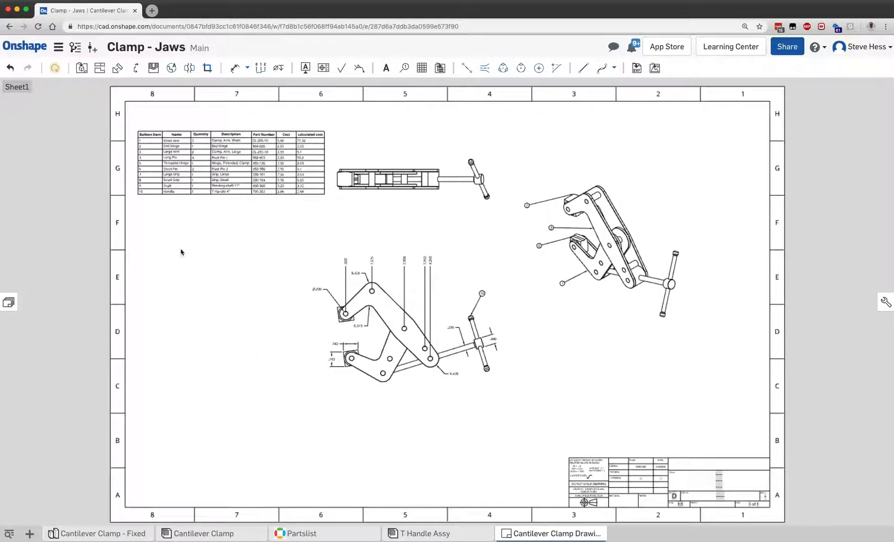
pyautogui.click(129, 185)
pyautogui.click(182, 227)
pyautogui.click(286, 153)
pyautogui.scroll(5, 286, 158)
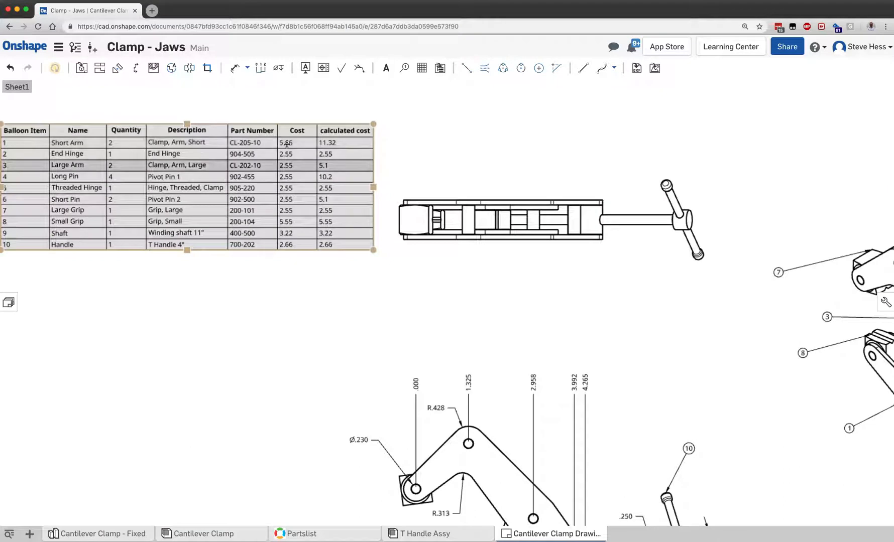
pyautogui.scroll(-3, 309, 212)
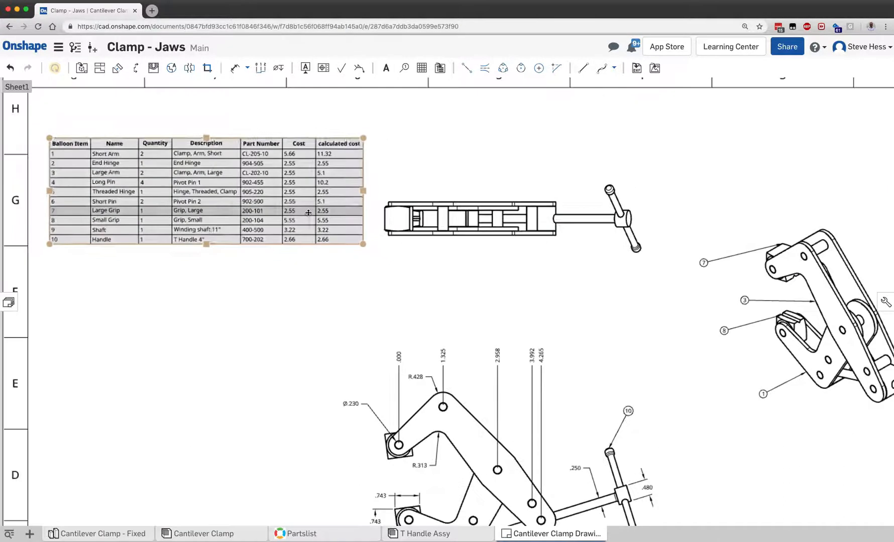
pyautogui.click(270, 305)
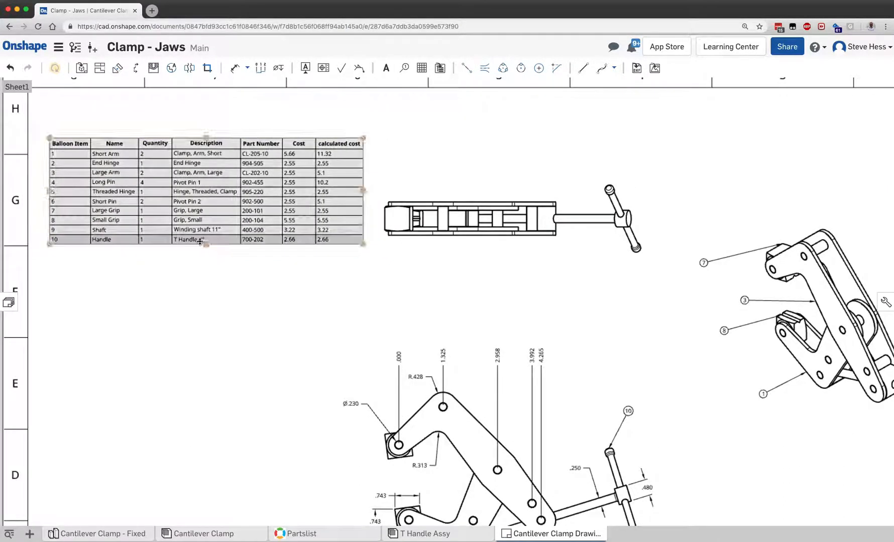
# In the Partslist app, set the Short Arm's Cost to 12 and update the Onshape properties
pyautogui.click(309, 534)
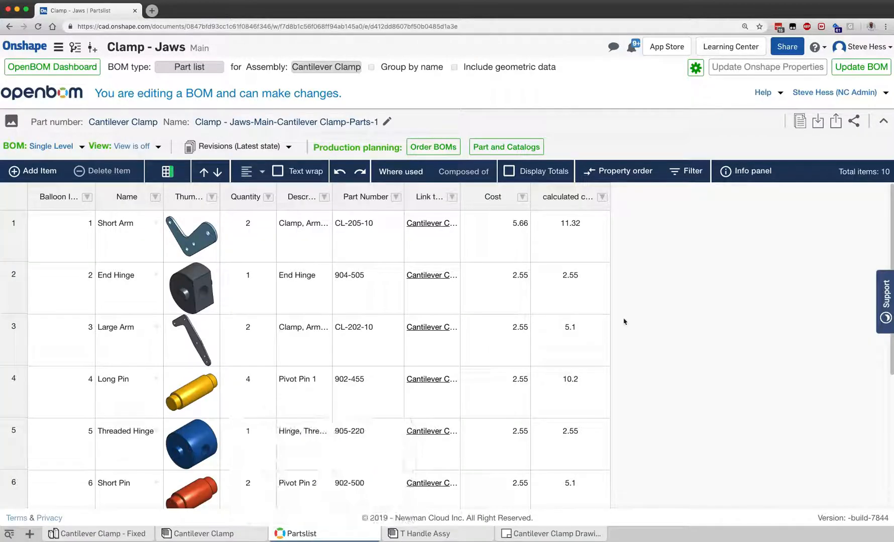
pyautogui.doubleClick(496, 226)
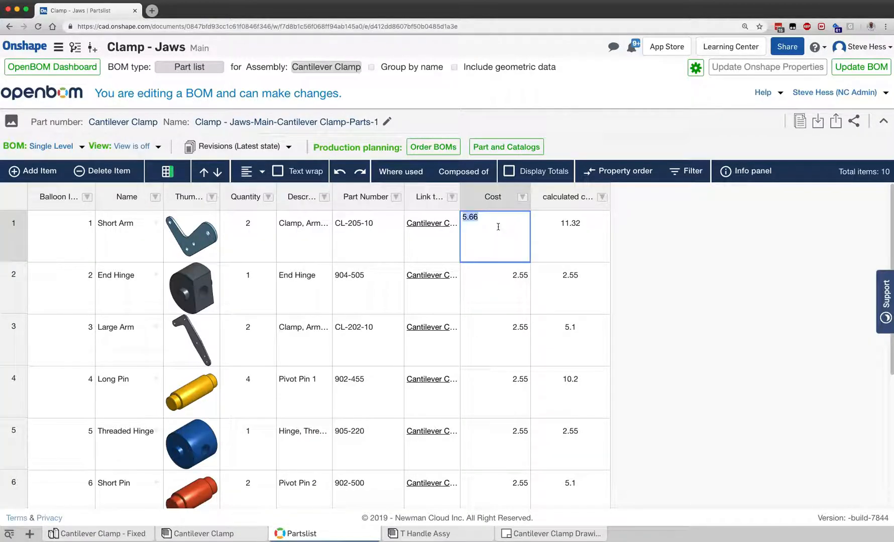
pyautogui.write('12')
pyautogui.press('Return')
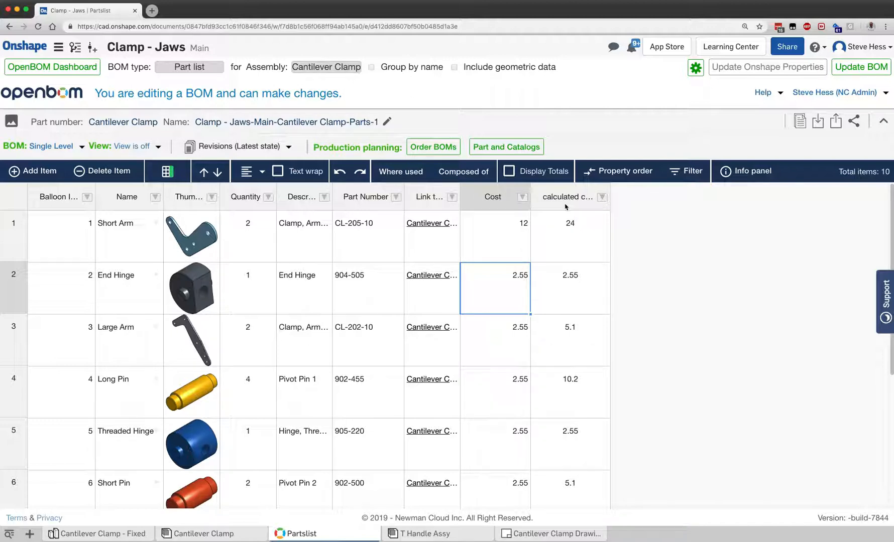
pyautogui.click(761, 68)
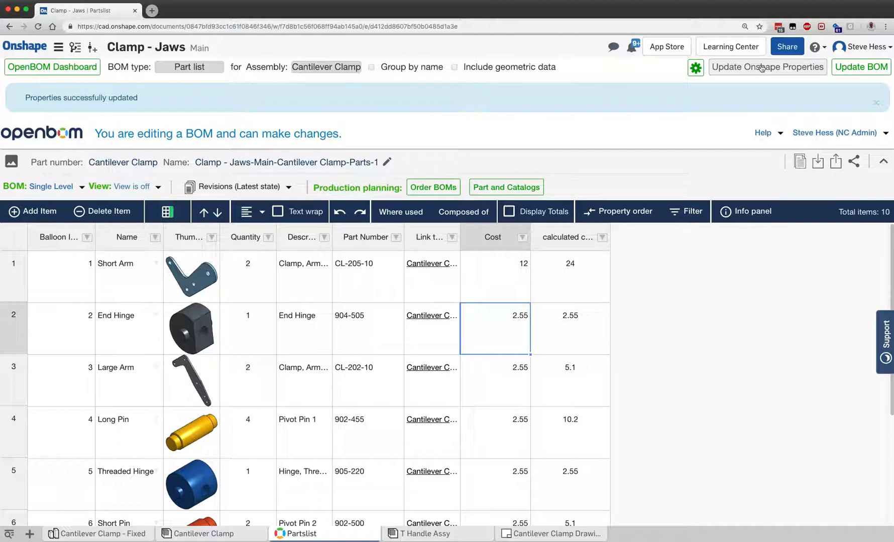
# Update the Cantilever Clamp drawing from the workspace and check the Short Arm's cost values in the BOM table
pyautogui.click(545, 535)
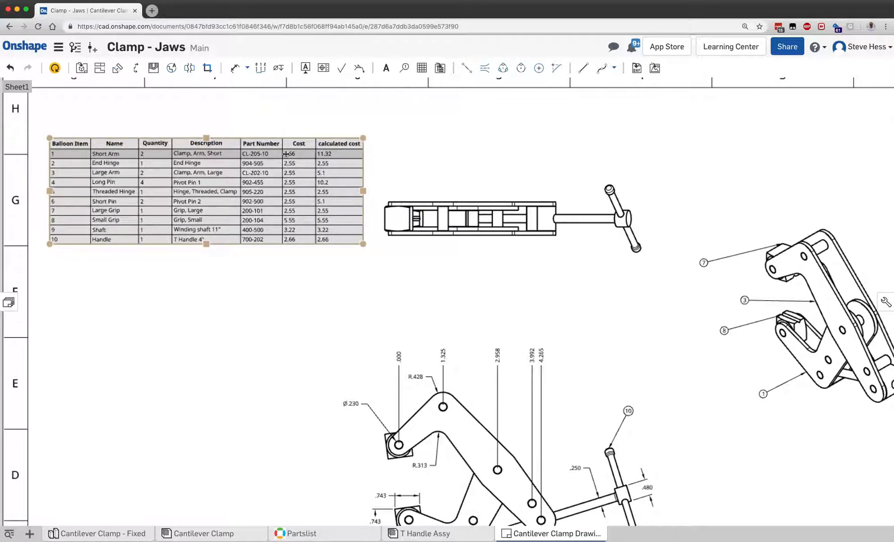
pyautogui.scroll(1, 284, 145)
pyautogui.scroll(2, 285, 146)
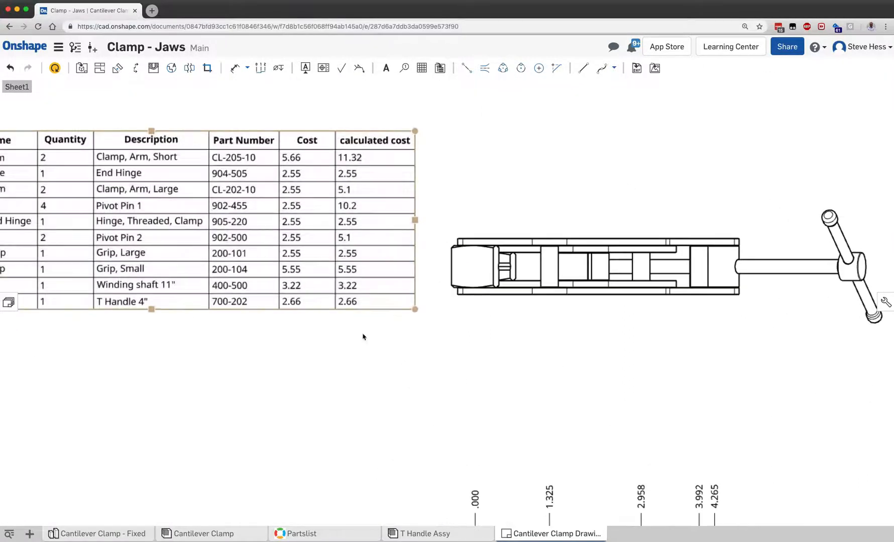
pyautogui.click(56, 69)
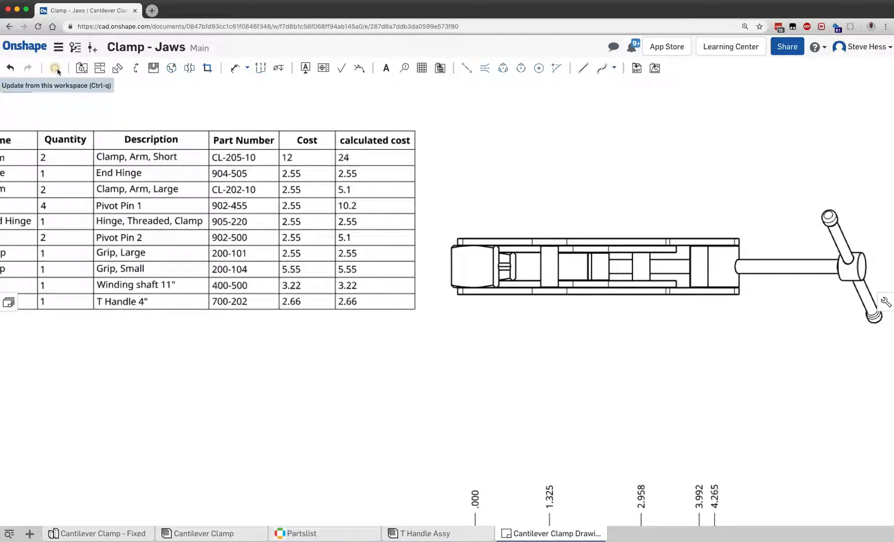
pyautogui.press('f')
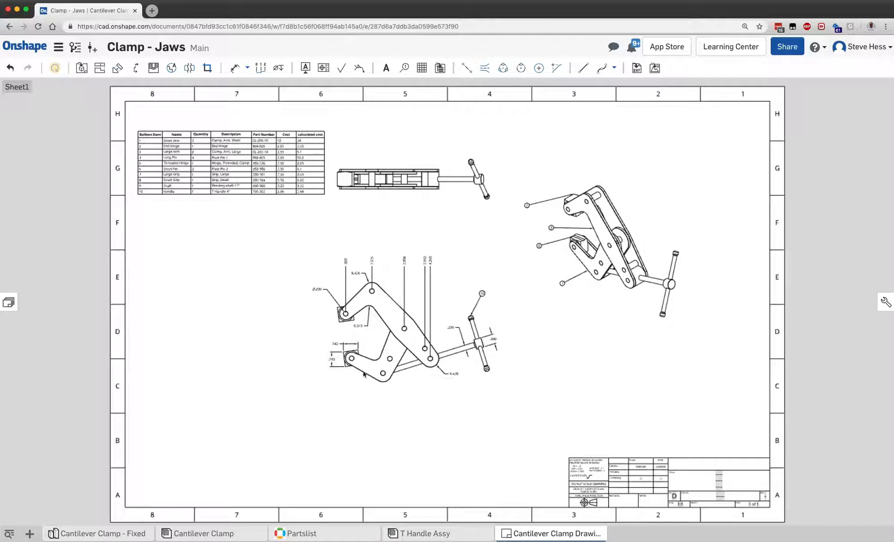
# View the Cantilever Clamp assembly and examine the options for adding an application to the document
pyautogui.click(225, 530)
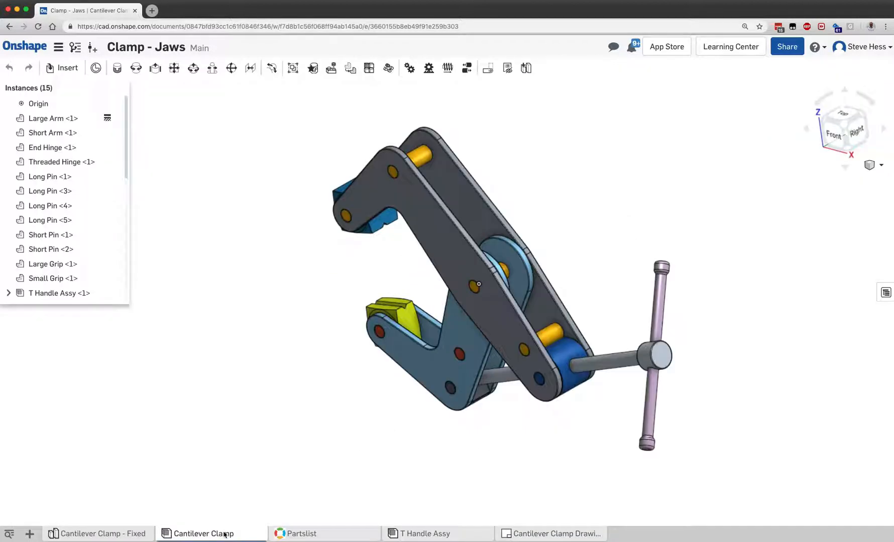
pyautogui.click(29, 534)
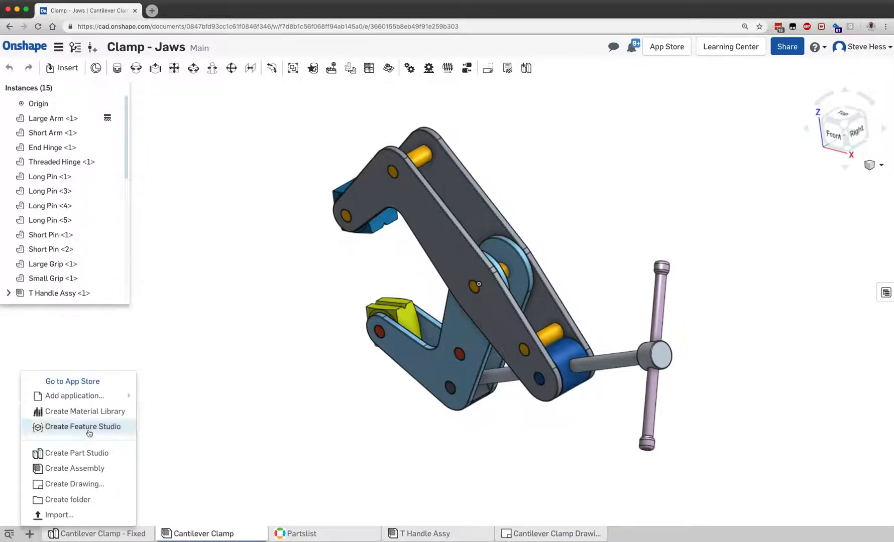
pyautogui.moveTo(93, 404)
# Review the Cost and calculated cost columns in Partslist, and widen the Balloon Item column to show its full heading
pyautogui.click(320, 533)
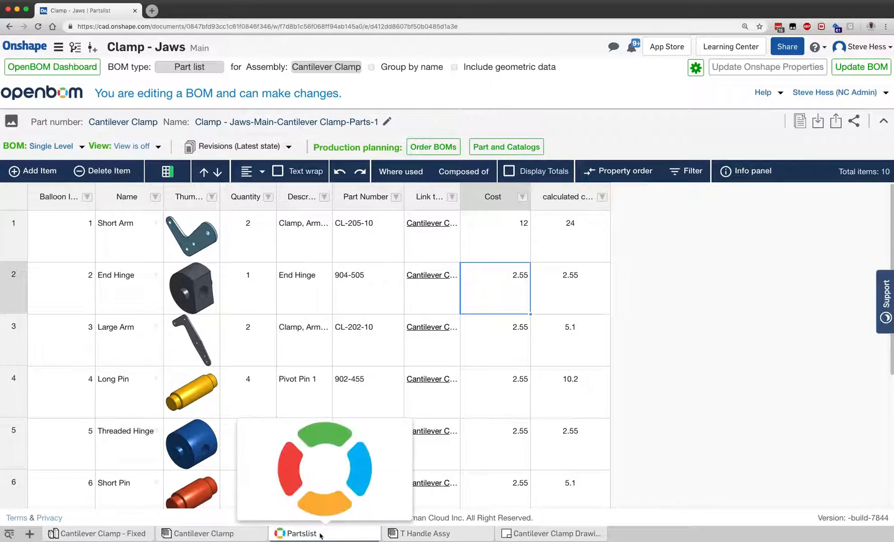
pyautogui.click(514, 196)
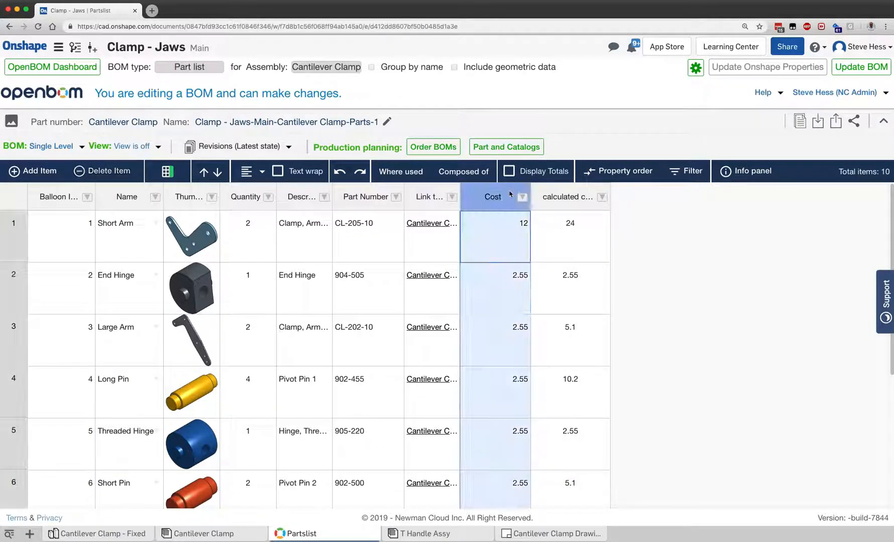
pyautogui.click(542, 192)
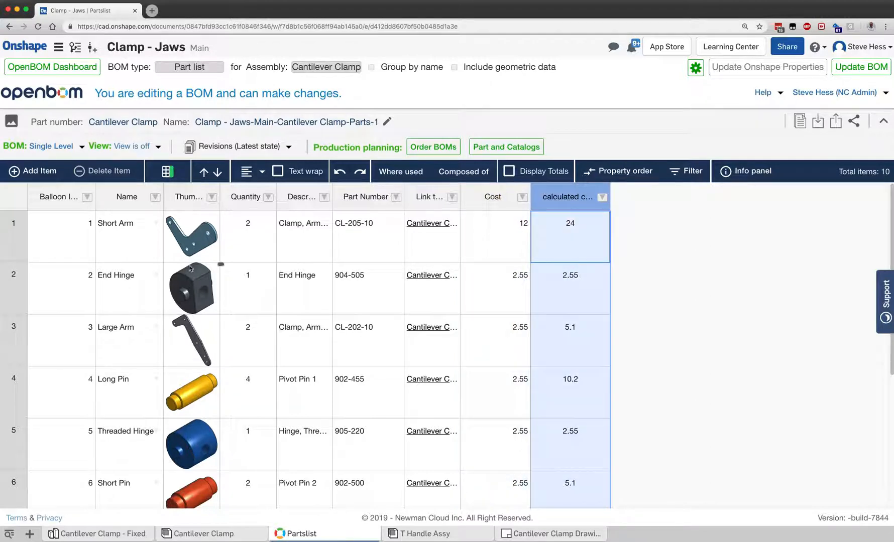
pyautogui.click(94, 191)
pyautogui.doubleClick(94, 189)
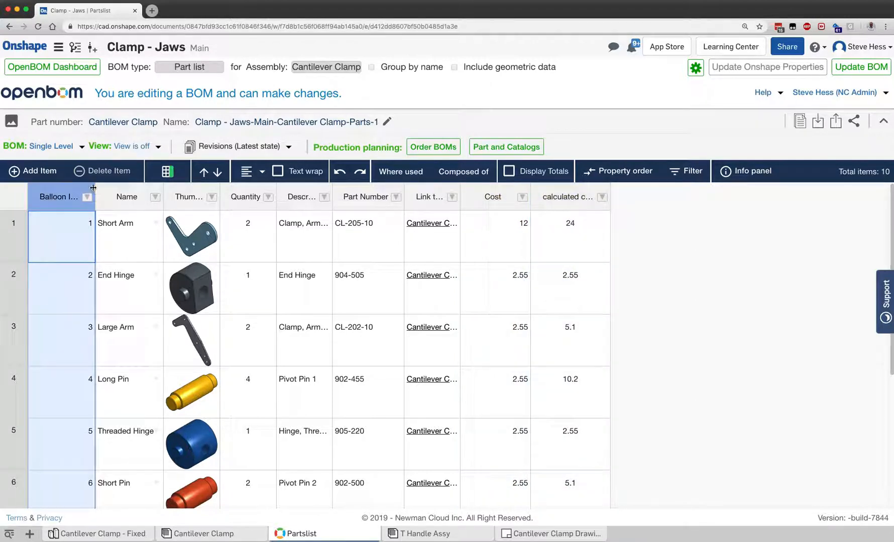
pyautogui.moveTo(94, 189); pyautogui.dragTo(112, 201)
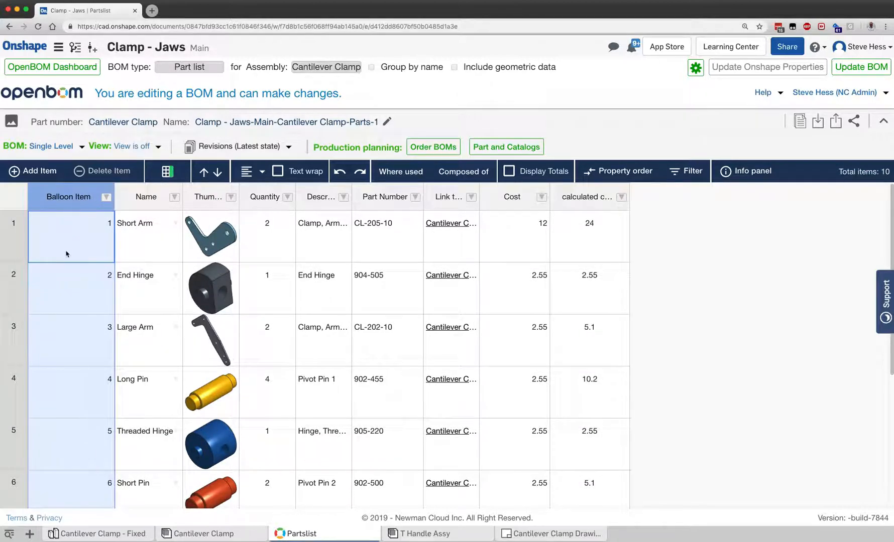
# Review the properties selected for the drawing BOM, close the settings unchanged and return to the Cantilever Clamp drawing
pyautogui.click(695, 67)
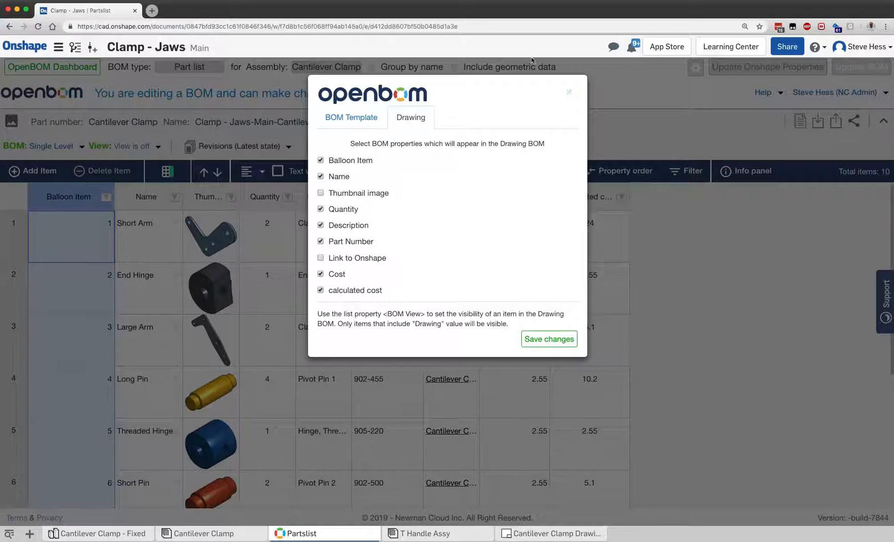
pyautogui.click(569, 92)
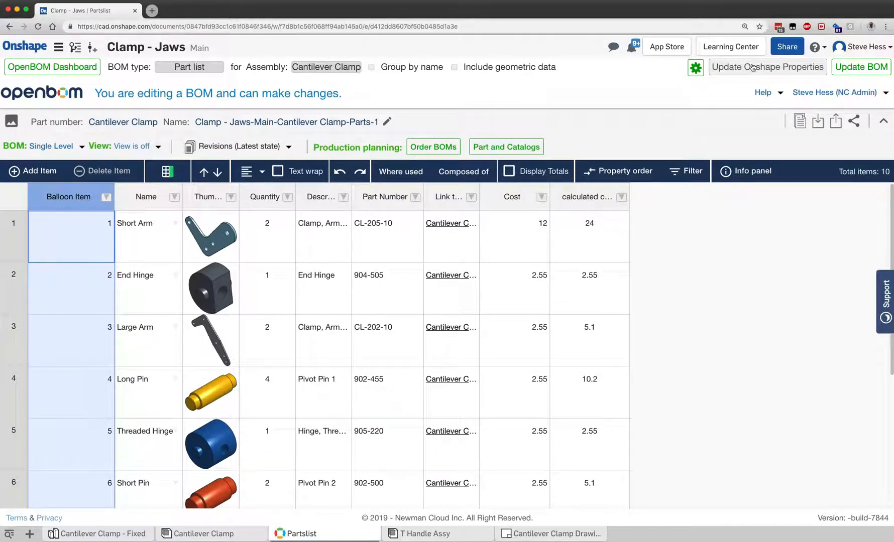
pyautogui.click(547, 534)
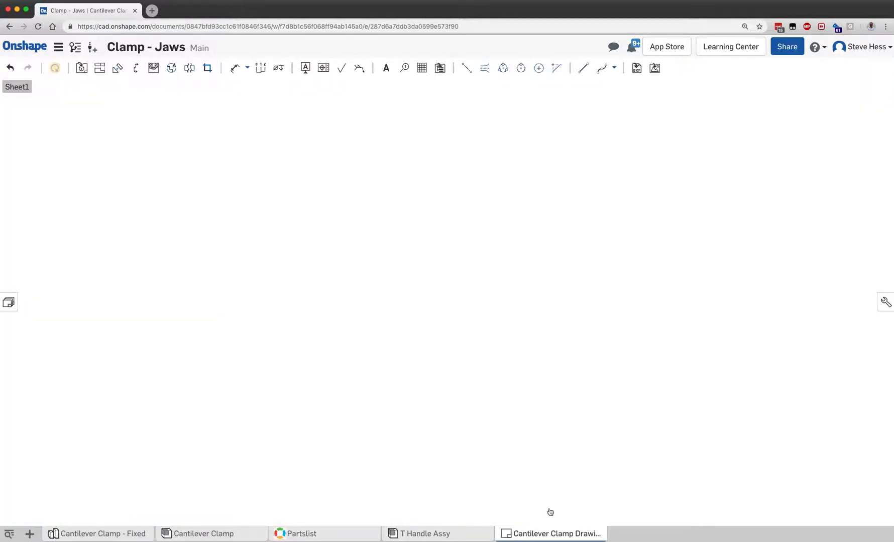